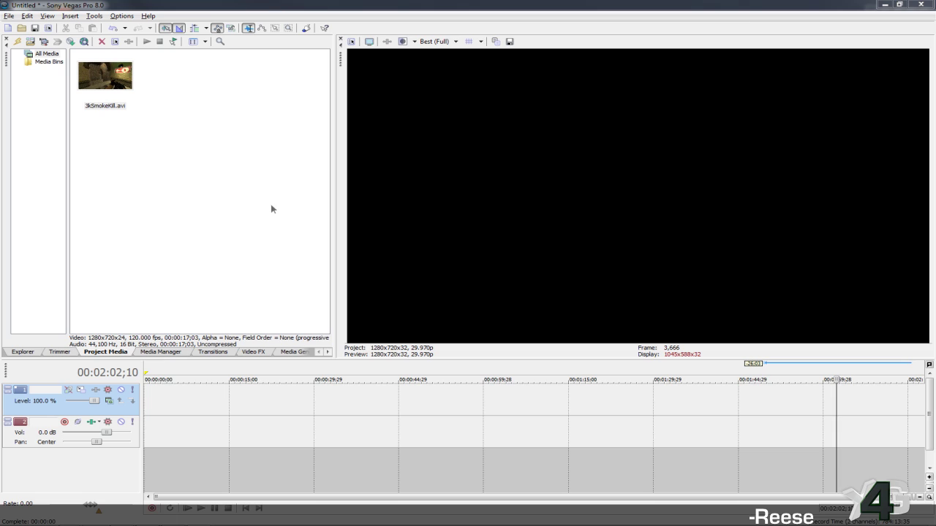
Inspect the 3kSmokeKill.avi file properties, noting its 5.56 GB file size.
{"action": "left_click", "coordinate": [111, 101]}
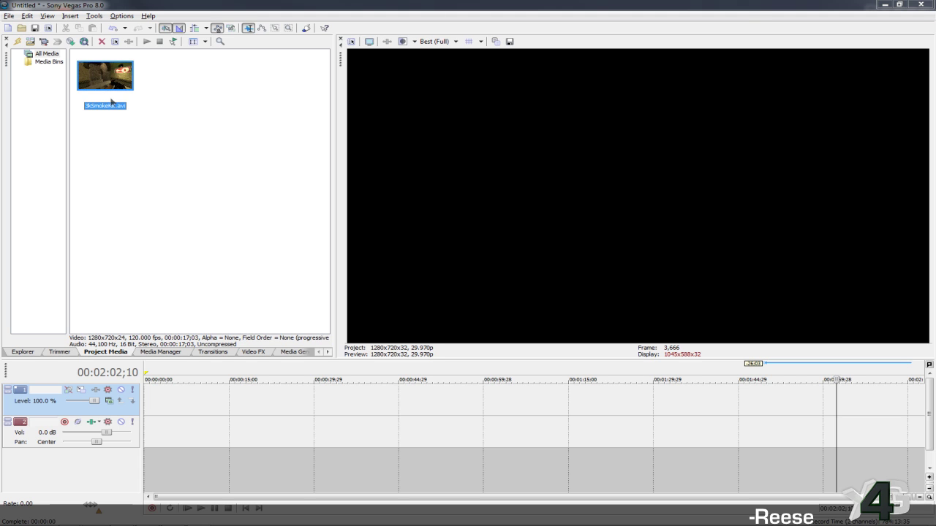
{"action": "right_click", "coordinate": [111, 102]}
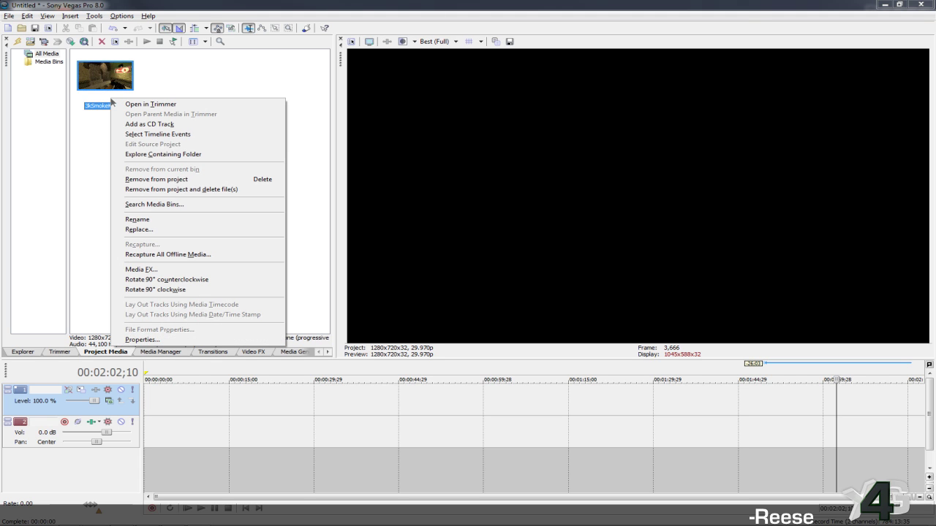
{"action": "left_click", "coordinate": [179, 340]}
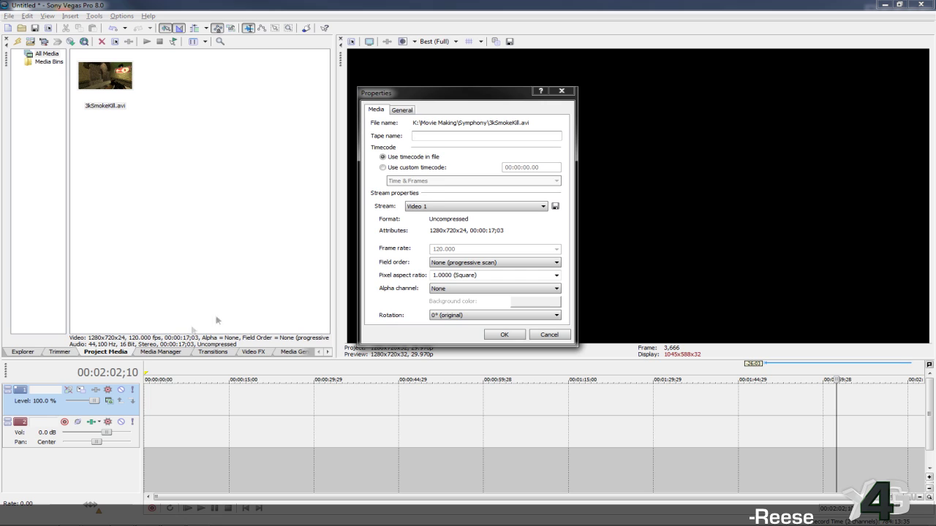
{"action": "left_click", "coordinate": [402, 109]}
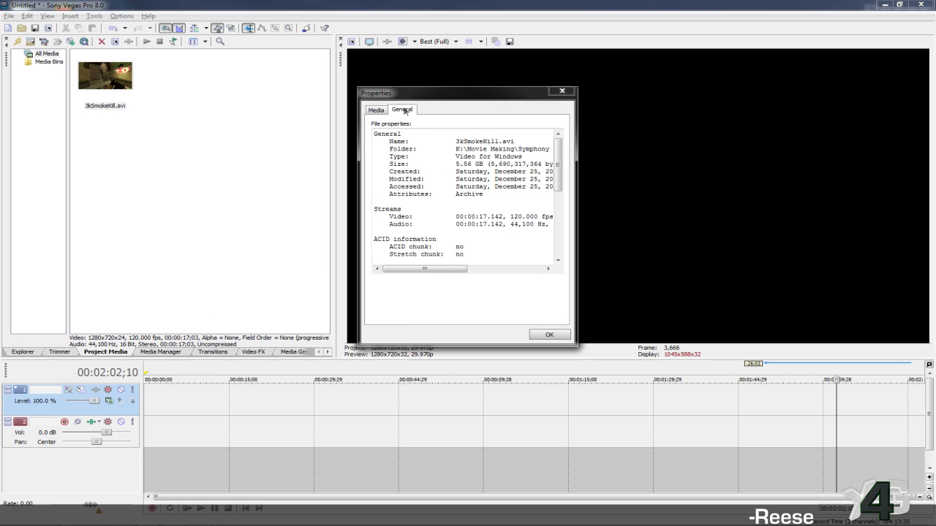
{"action": "left_click_drag", "start_coordinate": [456, 164], "coordinate": [472, 165]}
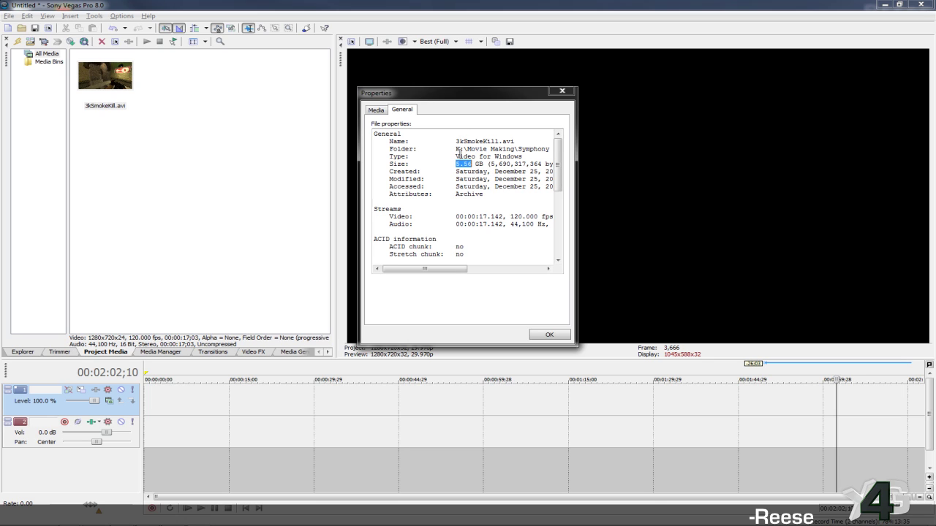
{"action": "left_click", "coordinate": [117, 519]}
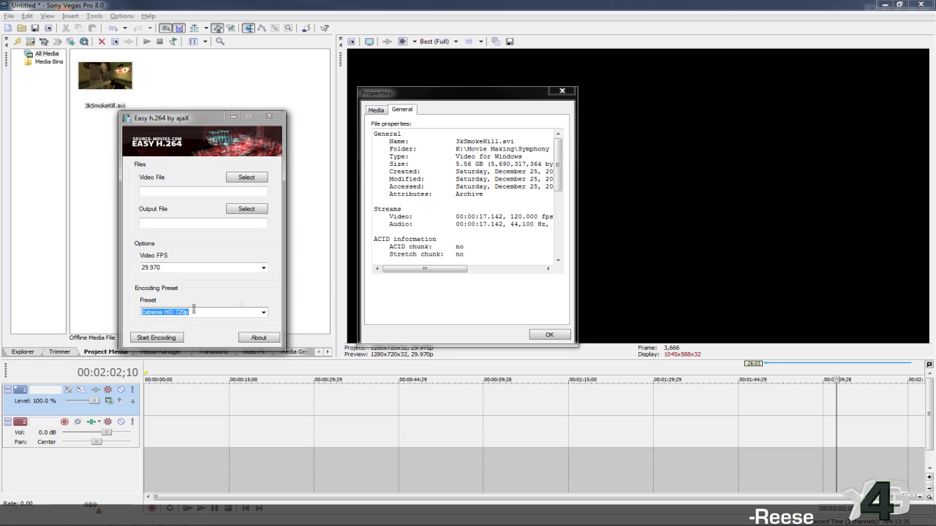
{"action": "left_click", "coordinate": [403, 209]}
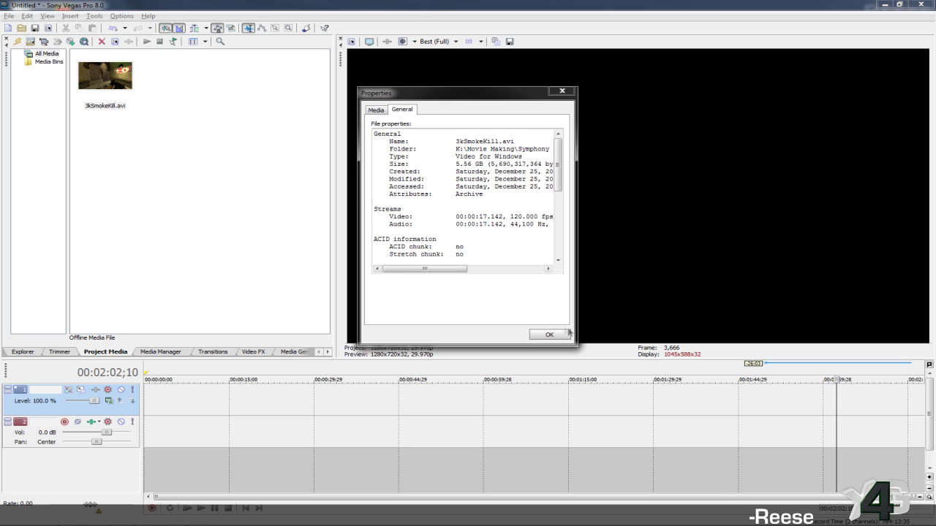
{"action": "left_click", "coordinate": [559, 334]}
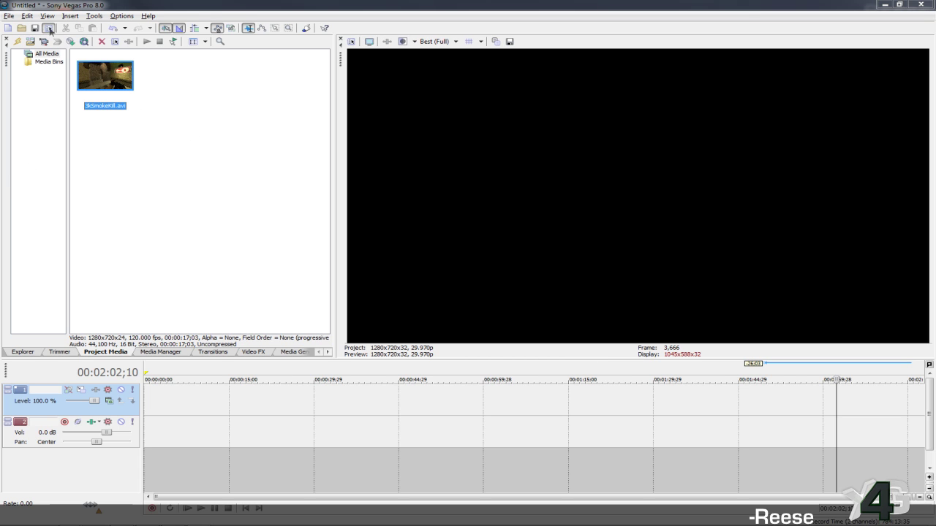
Review the project's properties, including its audio settings.
{"action": "left_click", "coordinate": [48, 29]}
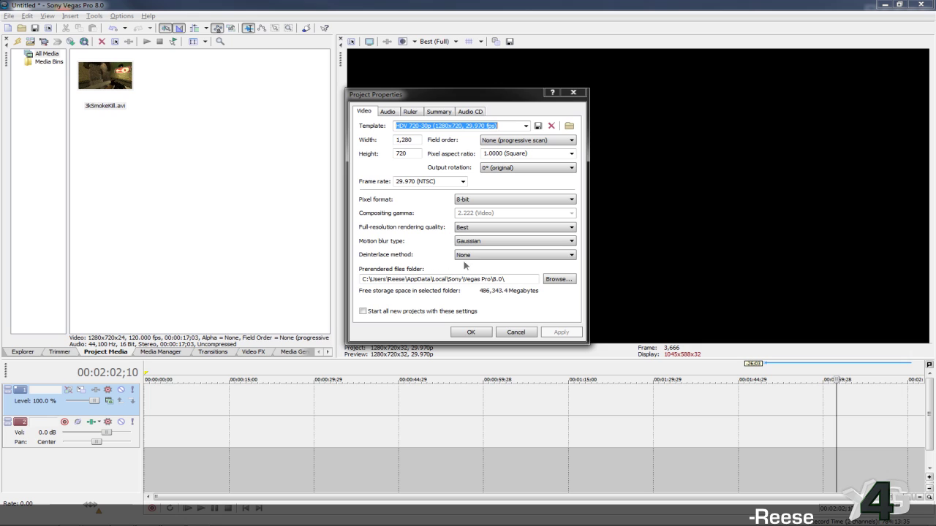
{"action": "left_click", "coordinate": [388, 112]}
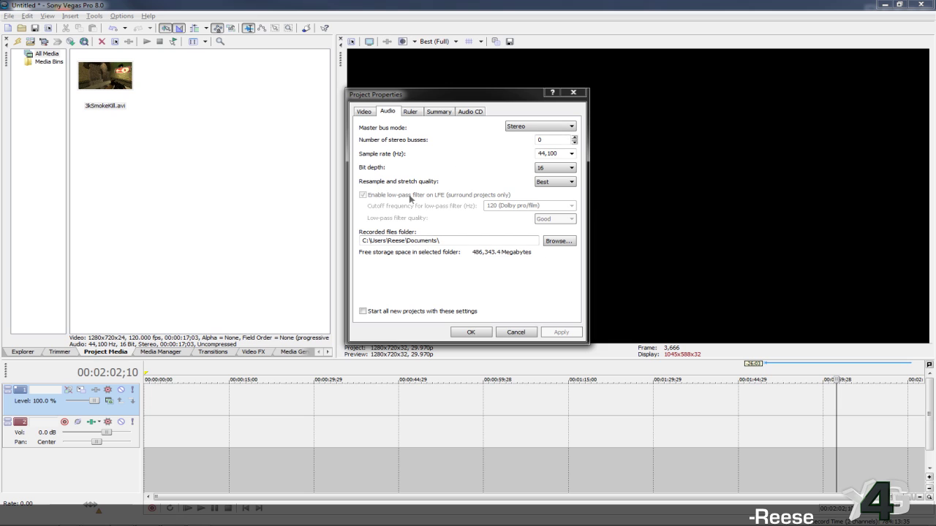
{"action": "left_click", "coordinate": [471, 332]}
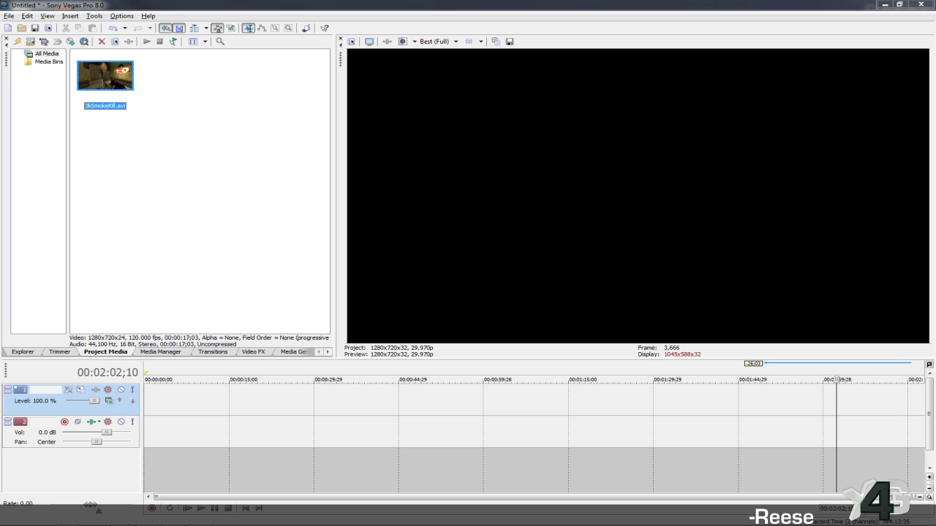
Place 3kSmokeKill.avi on the timeline, preview it, and select its full length.
{"action": "left_click_drag", "start_coordinate": [279, 314], "coordinate": [357, 404]}
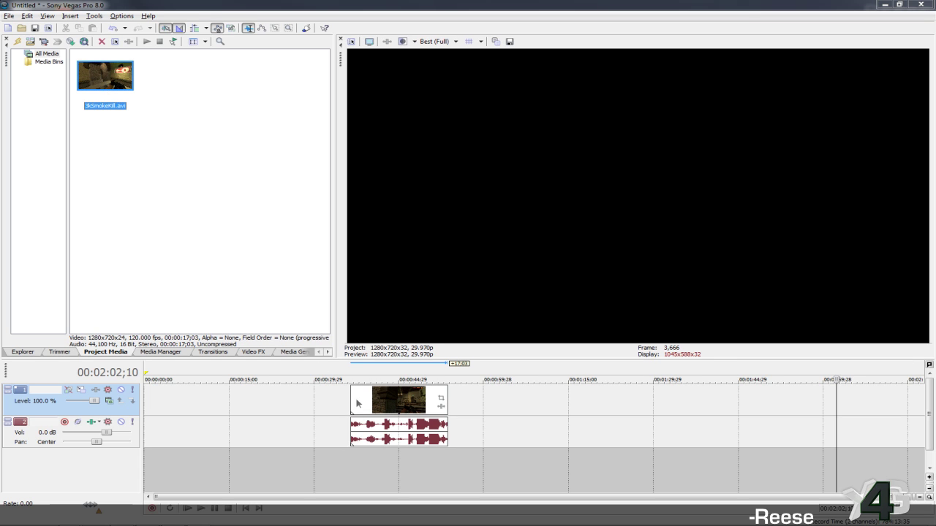
{"action": "left_click", "coordinate": [358, 403]}
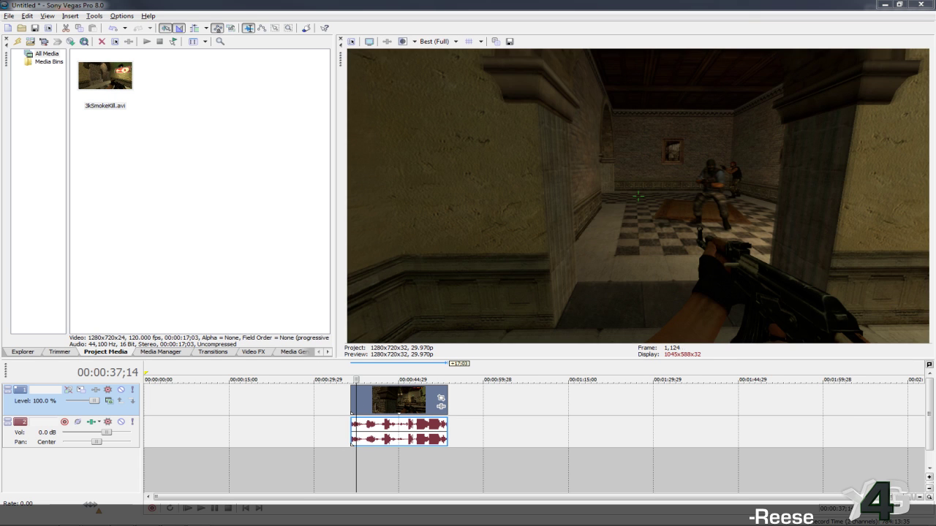
{"action": "left_click", "coordinate": [377, 407]}
{"action": "left_click", "coordinate": [399, 405]}
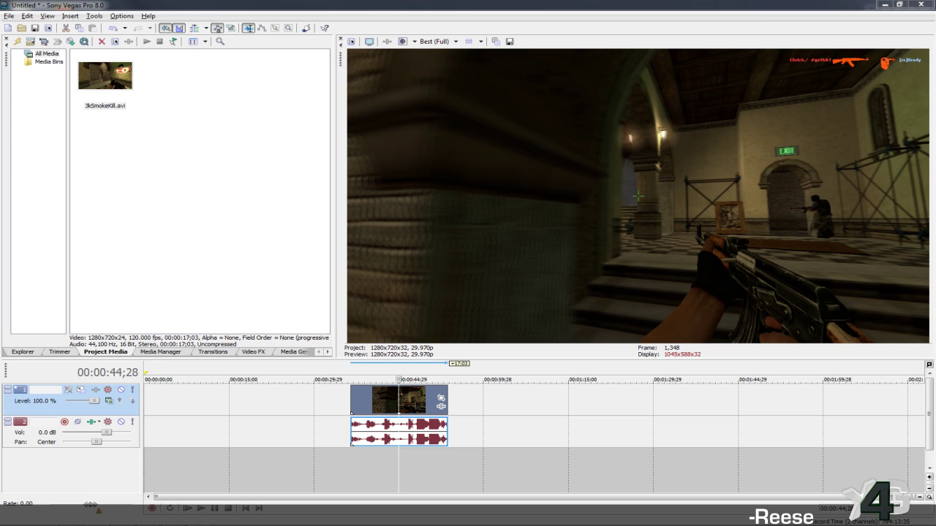
{"action": "left_click", "coordinate": [416, 406]}
{"action": "left_click", "coordinate": [431, 404]}
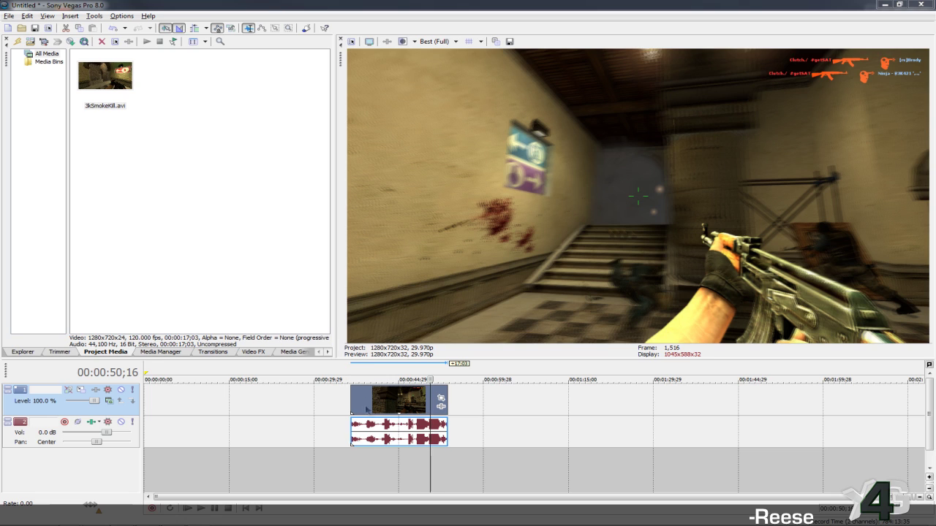
{"action": "left_click_drag", "start_coordinate": [354, 368], "coordinate": [447, 373]}
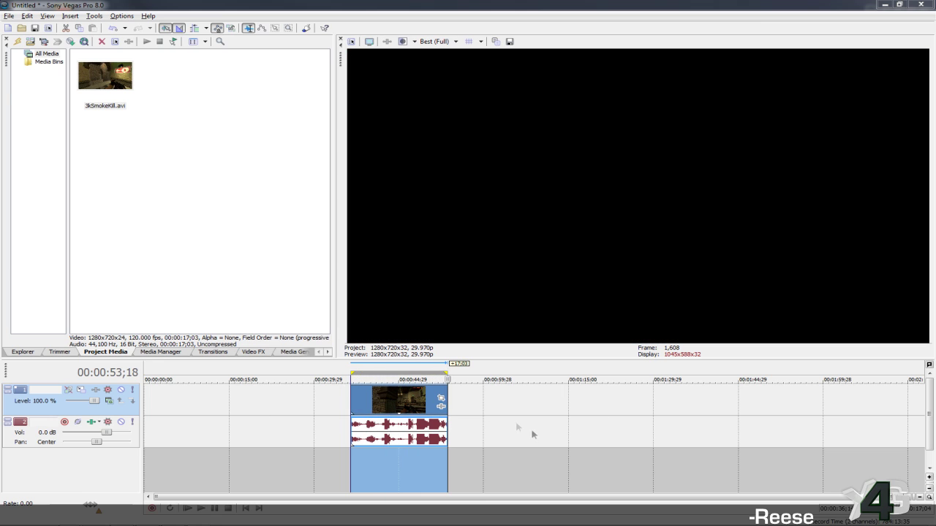
{"action": "left_click", "coordinate": [9, 16]}
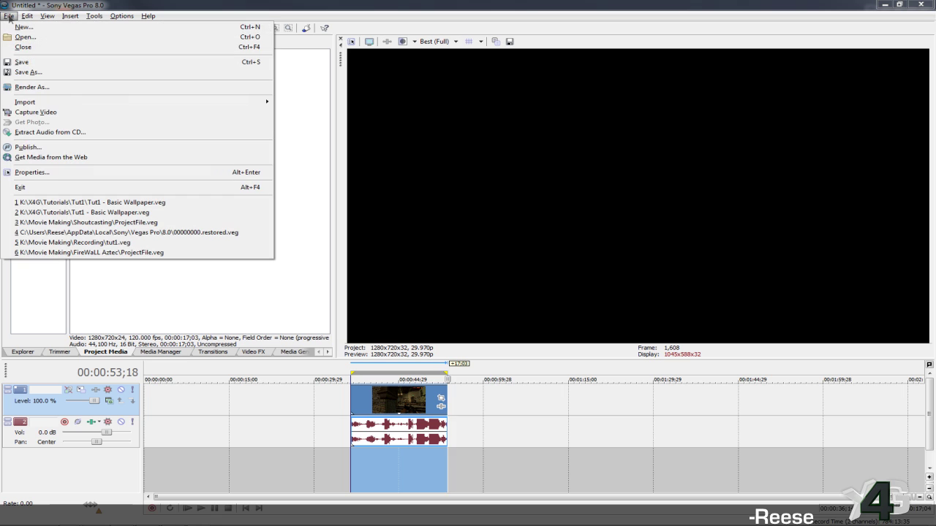
Open Render As and start customising a Video for Windows template.
{"action": "left_click", "coordinate": [32, 87]}
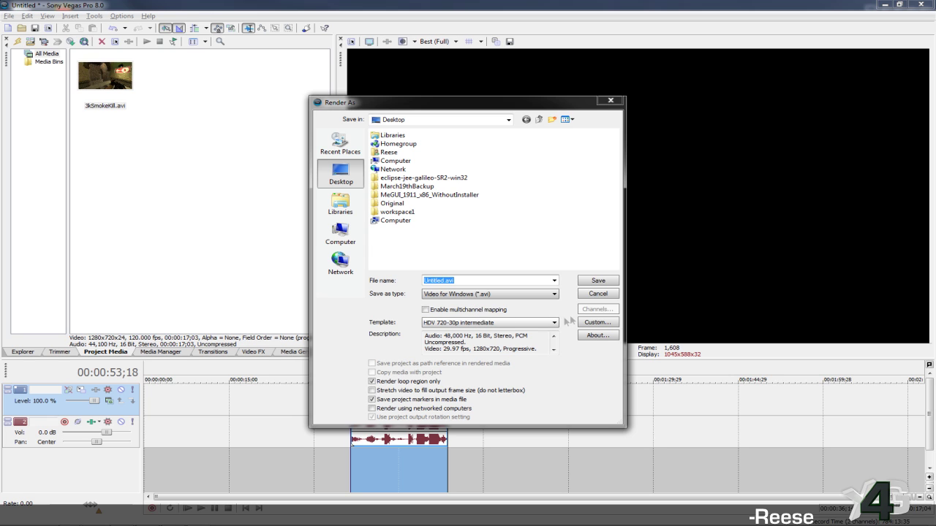
{"action": "left_click", "coordinate": [584, 319]}
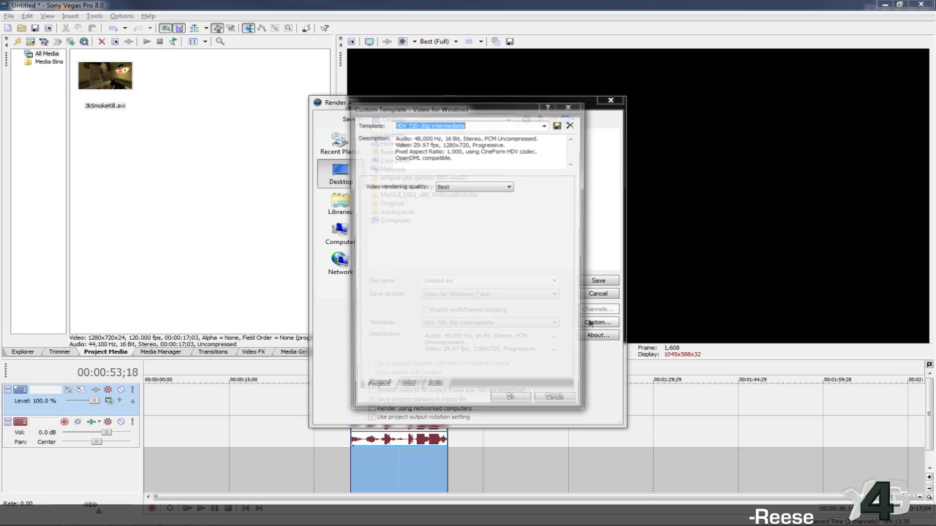
{"action": "left_click_drag", "start_coordinate": [452, 108], "coordinate": [691, 119]}
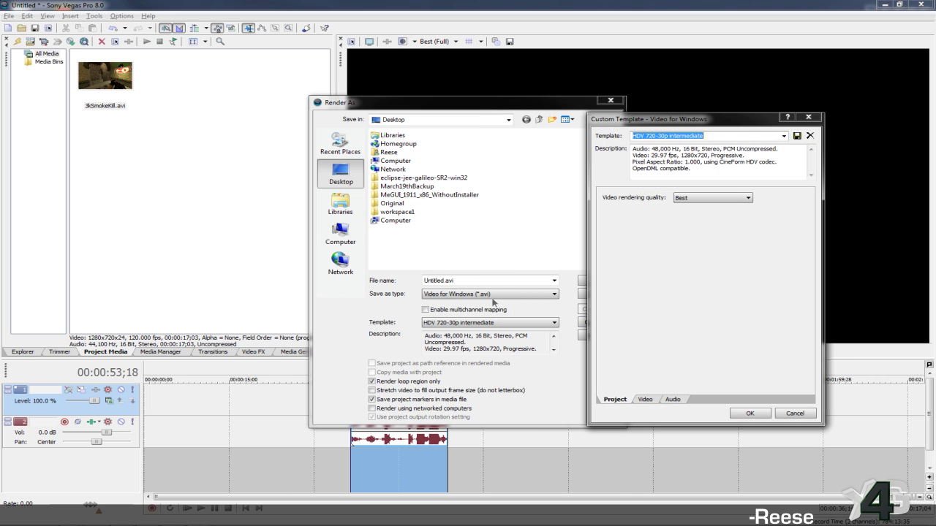
{"action": "left_click_drag", "start_coordinate": [649, 126], "coordinate": [698, 125]}
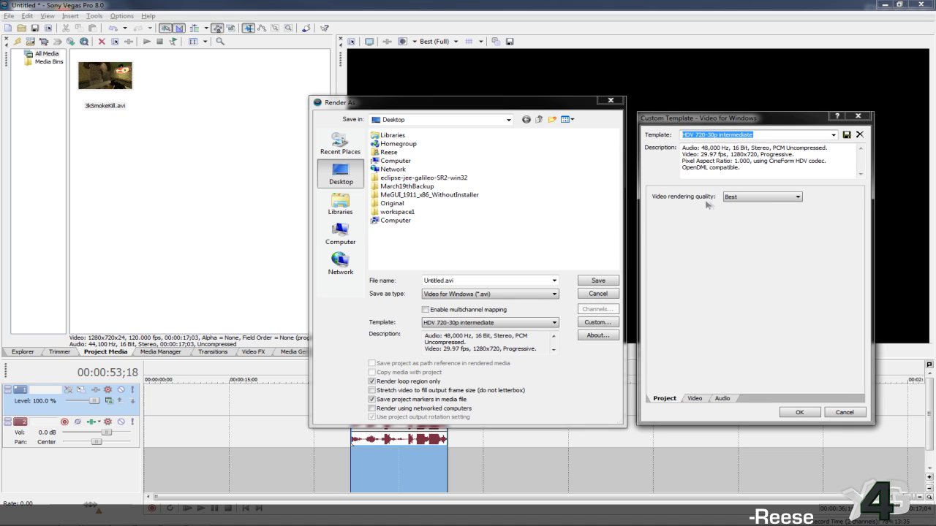
Set the template to Uncompressed video without interleaving, accept it, and save to Untitled.avi.
{"action": "left_click", "coordinate": [695, 398]}
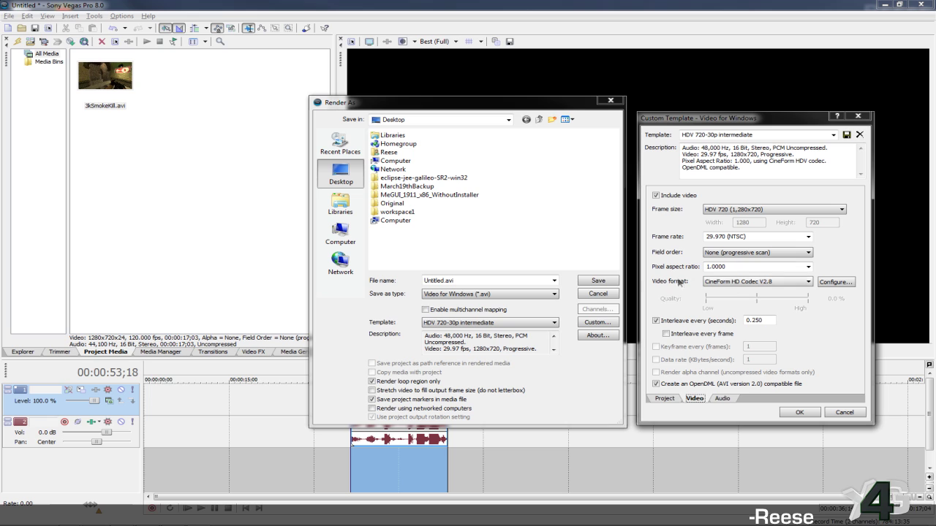
{"action": "left_click", "coordinate": [729, 284]}
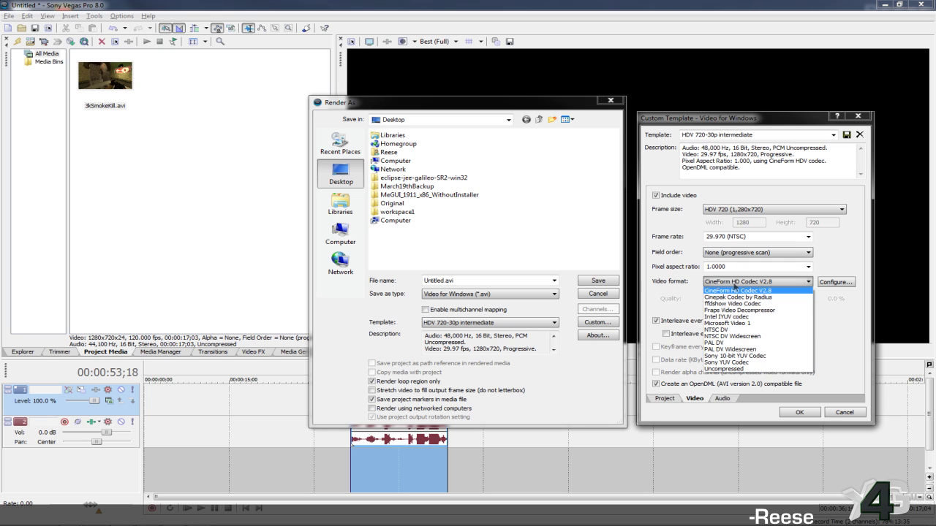
{"action": "left_click", "coordinate": [756, 366]}
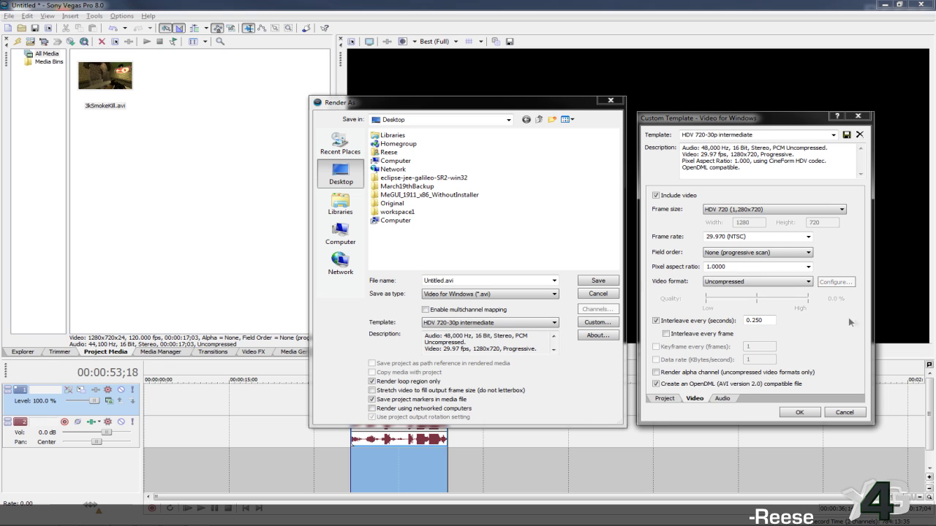
{"action": "left_click", "coordinate": [656, 321]}
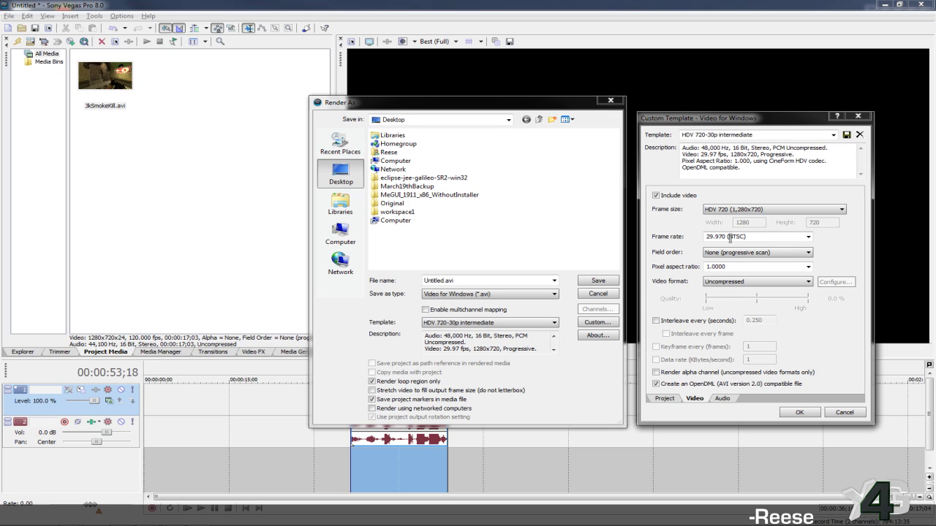
{"action": "left_click", "coordinate": [721, 398]}
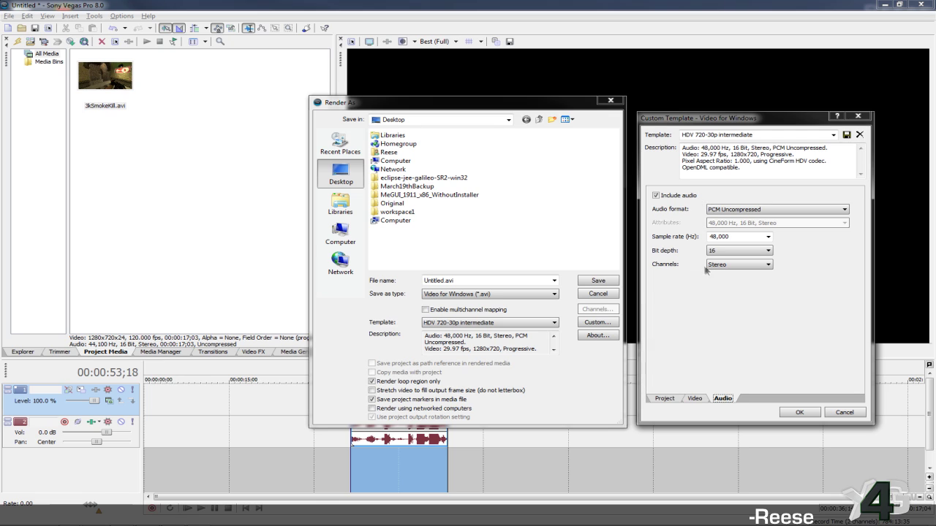
{"action": "left_click", "coordinate": [664, 400]}
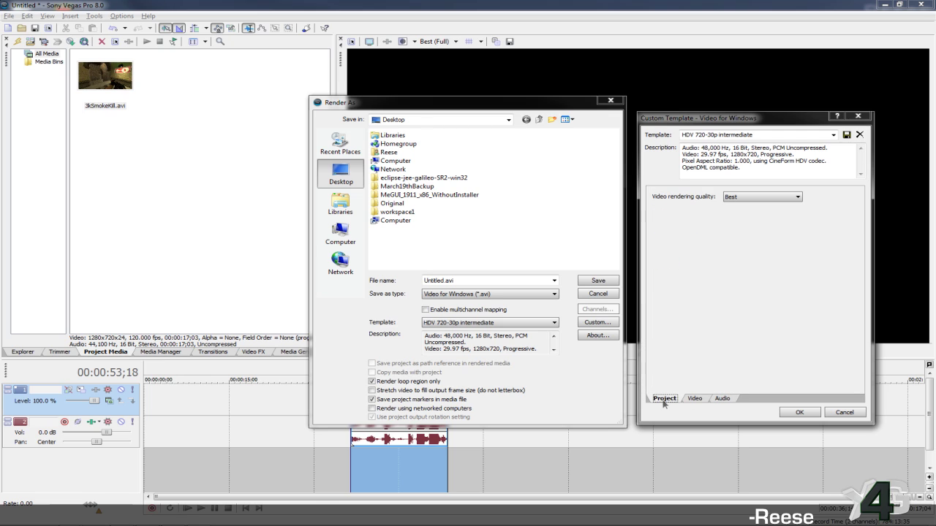
{"action": "left_click", "coordinate": [786, 414]}
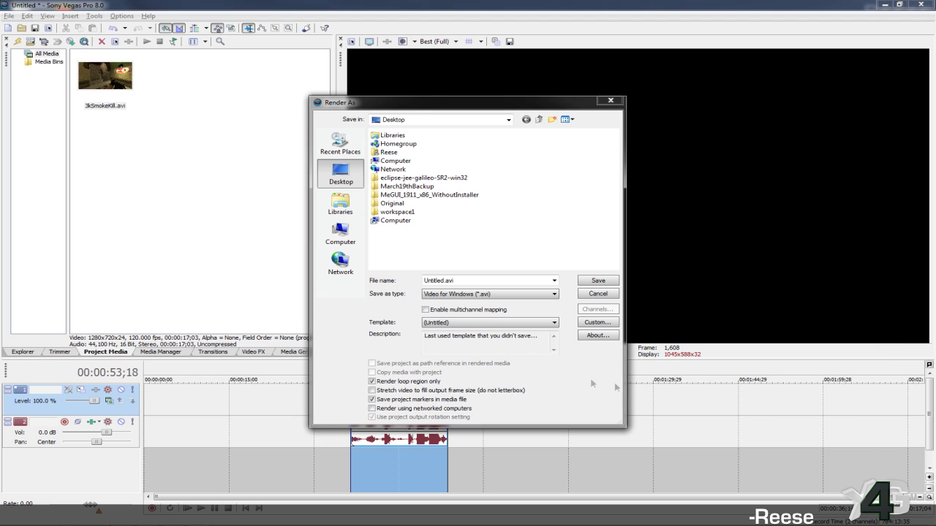
{"action": "left_click", "coordinate": [597, 281]}
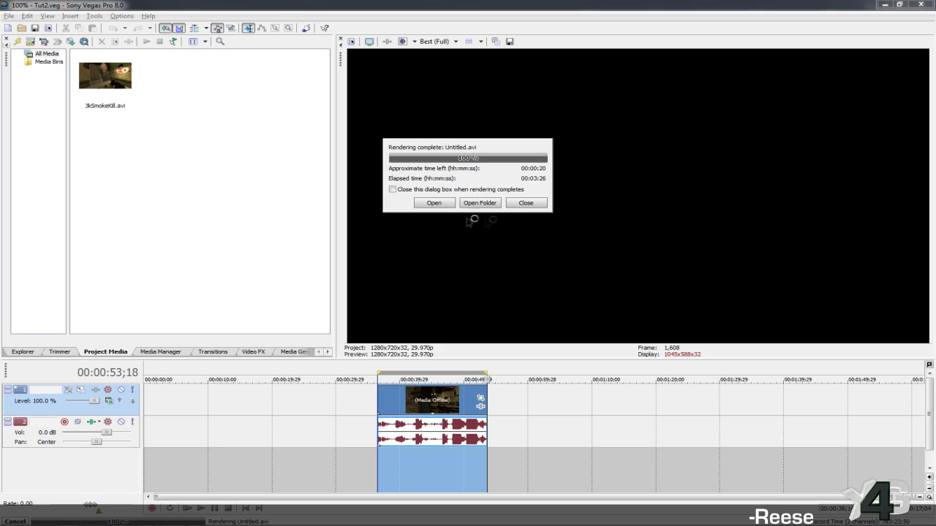
Close the Rendering complete notice and launch Easy h.264 from the taskbar.
{"action": "left_click", "coordinate": [517, 204]}
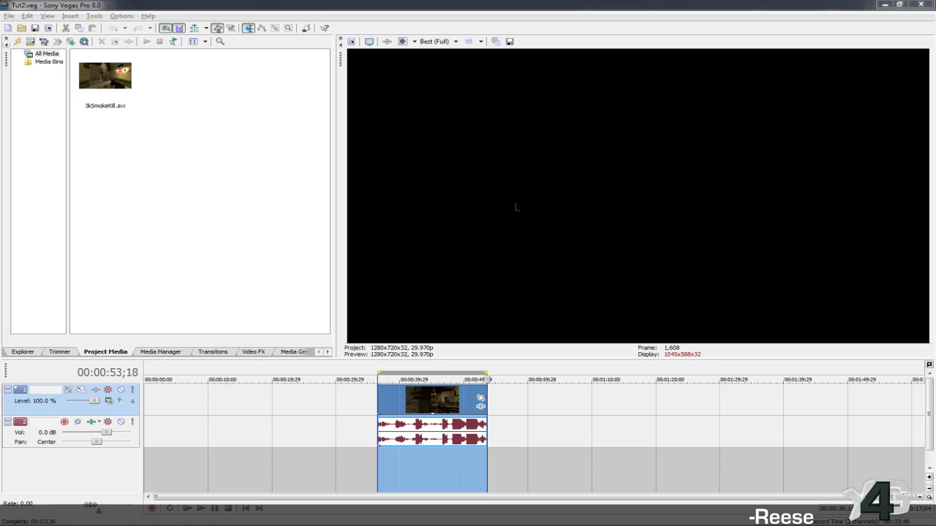
{"action": "left_click", "coordinate": [223, 517]}
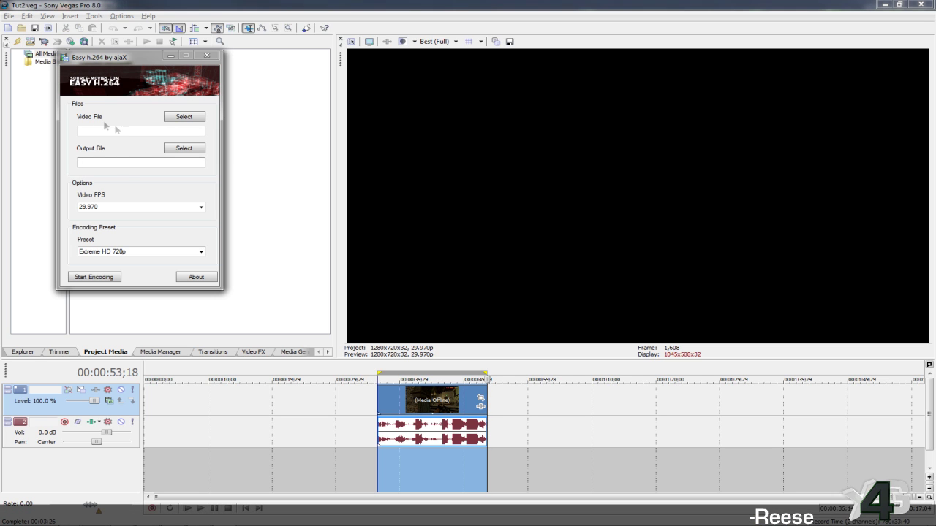
Choose Untitled.avi from the desktop as the source video.
{"action": "left_click", "coordinate": [170, 119]}
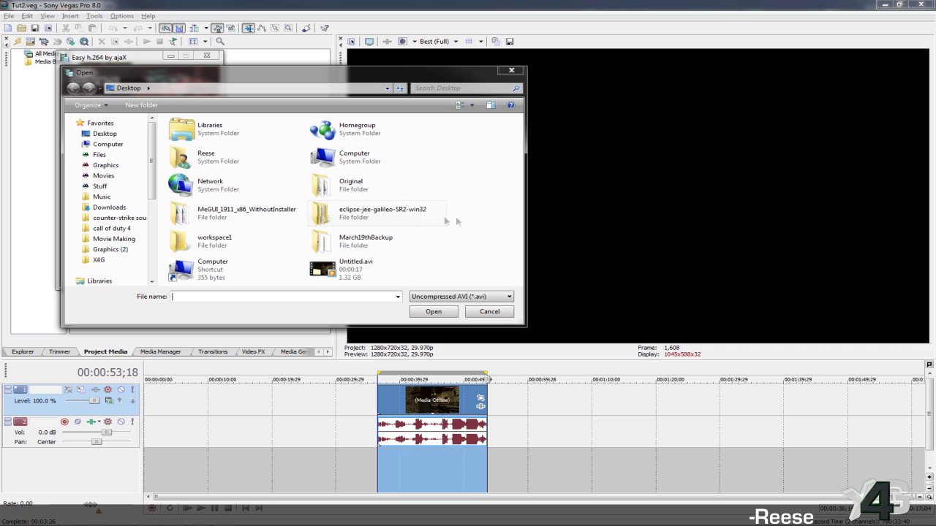
{"action": "left_click", "coordinate": [351, 272]}
{"action": "double_click", "coordinate": [352, 272]}
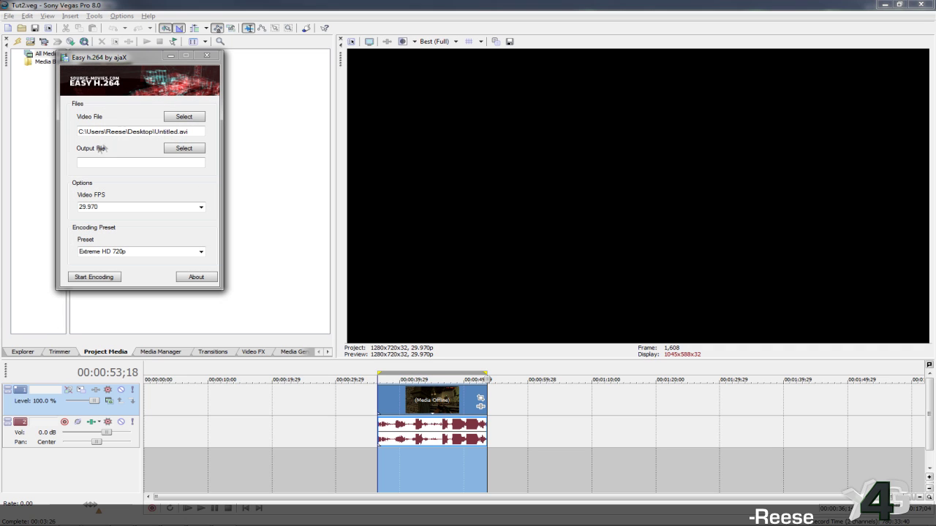
Save the output as Frag.mp4 on the desktop.
{"action": "left_click", "coordinate": [175, 150]}
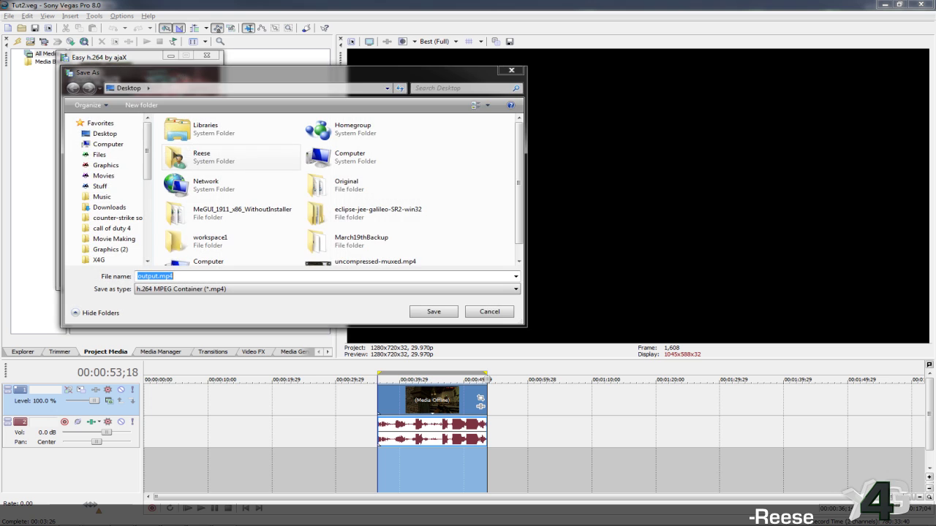
{"action": "left_click_drag", "start_coordinate": [232, 75], "coordinate": [404, 130]}
{"action": "left_click", "coordinate": [335, 326]}
{"action": "key", "text": "BackSpace"}
{"action": "key", "text": "BackSpace"}
{"action": "key", "text": "BackSpace"}
{"action": "key", "text": "BackSpace"}
{"action": "key", "text": "BackSpace"}
{"action": "key", "text": "BackSpace"}
{"action": "type", "text": "Frag"}
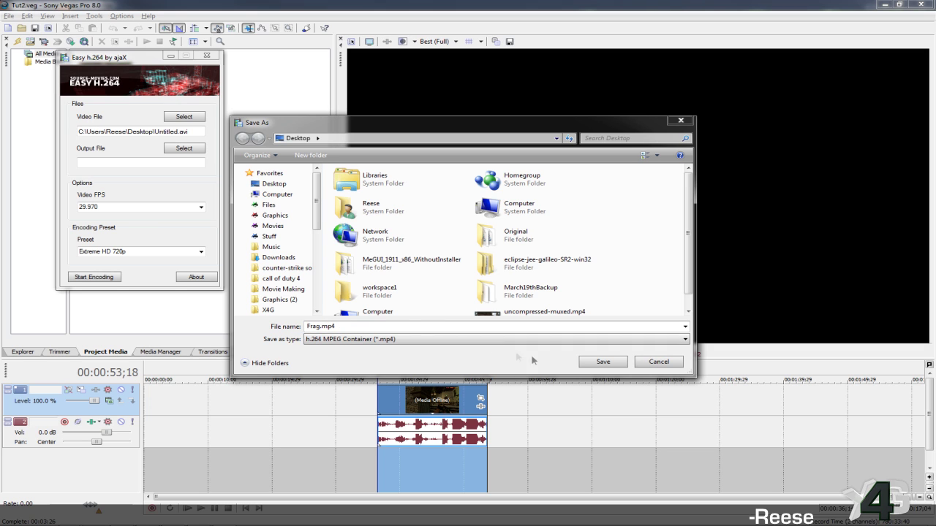
{"action": "left_click", "coordinate": [594, 363]}
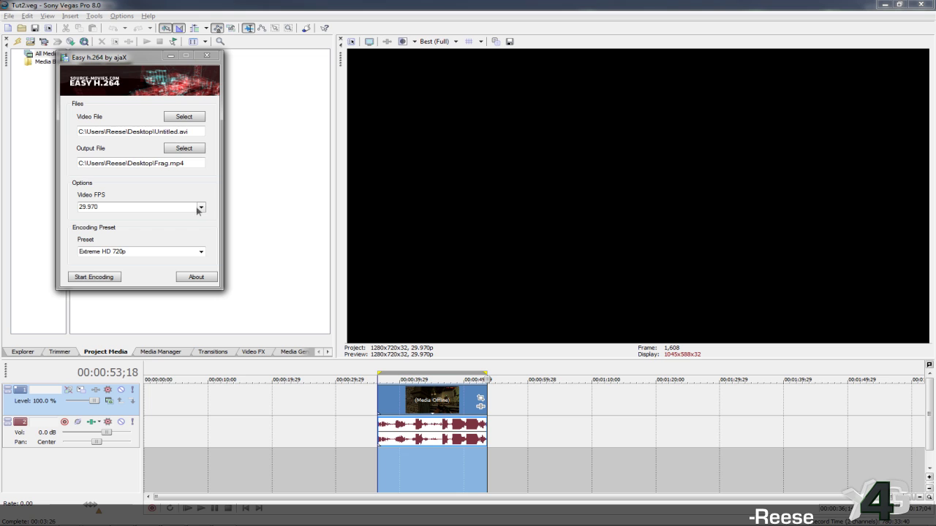
{"action": "left_click", "coordinate": [391, 221]}
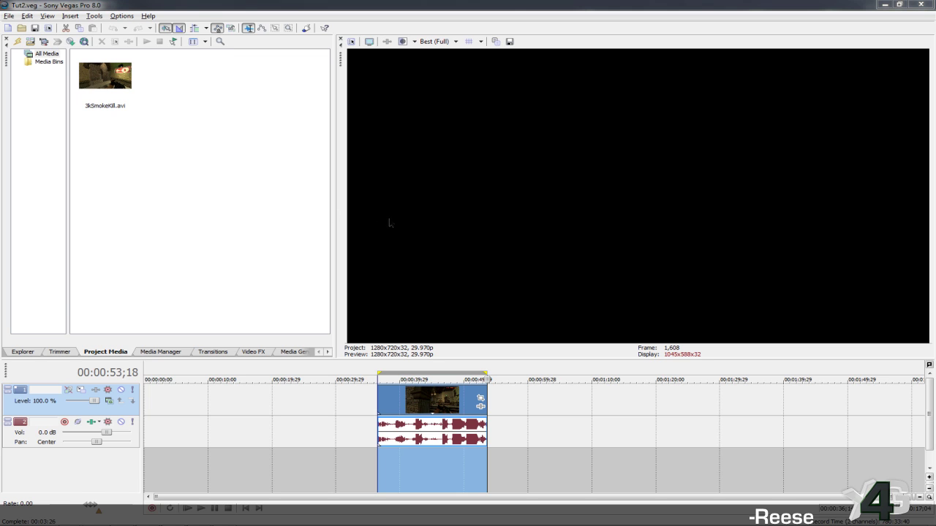
Confirm the project runs at 29.970 fps, then show Easy h.264's preset list.
{"action": "left_click", "coordinate": [48, 28]}
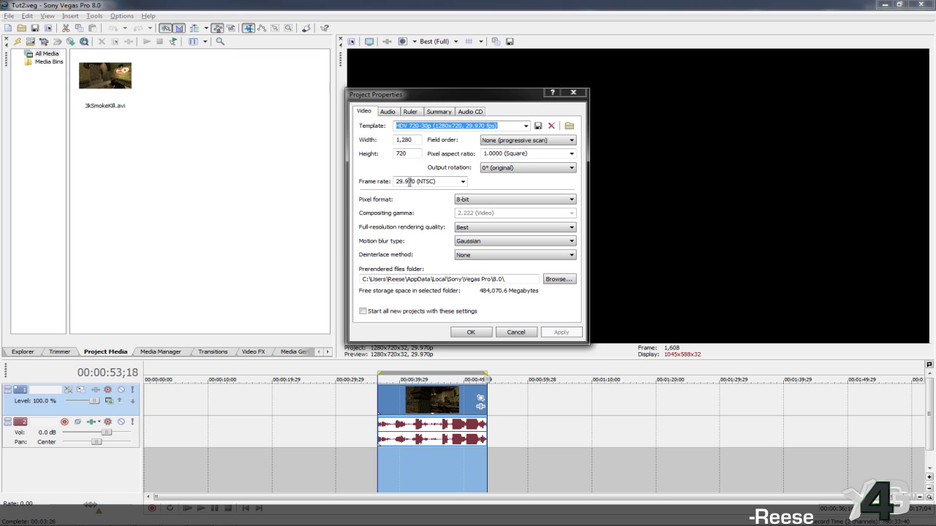
{"action": "key", "text": "alt+Tab"}
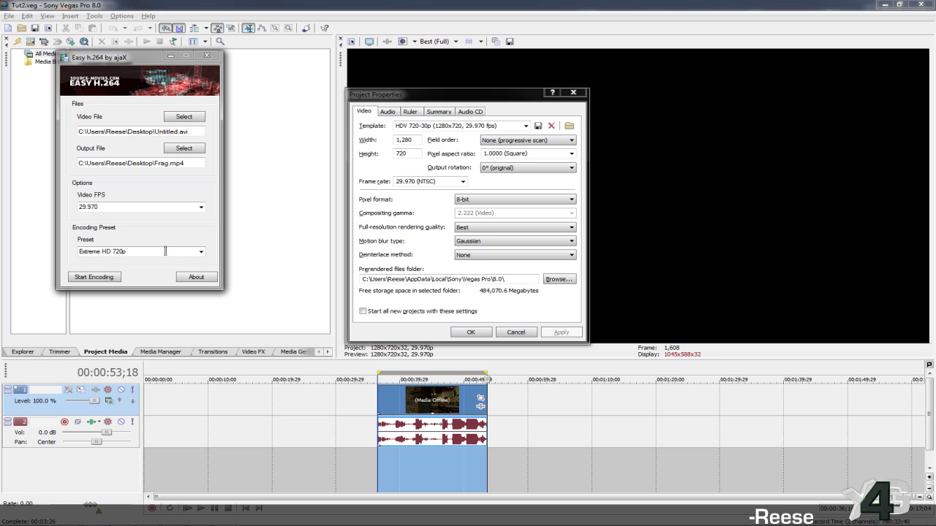
{"action": "left_click", "coordinate": [201, 252]}
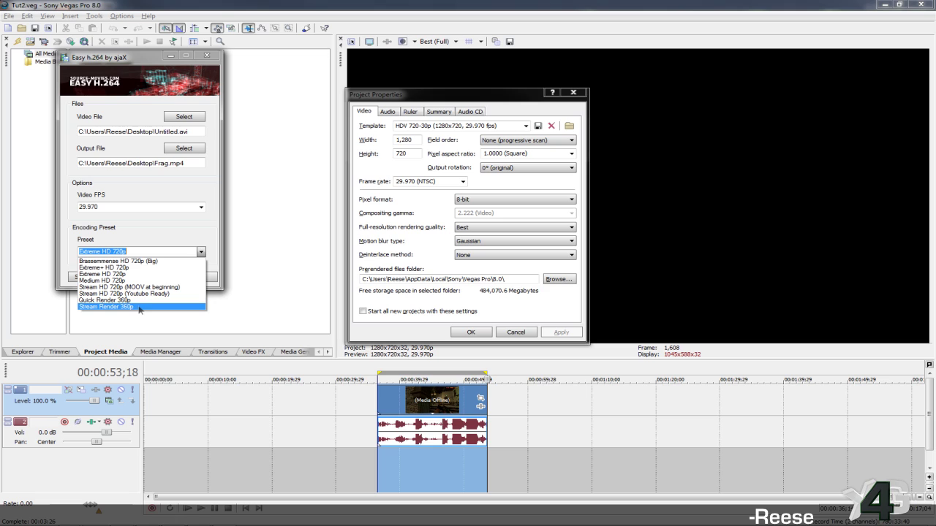
Encode with the Brassemmense HD 720p (Big) preset and dismiss the completion message.
{"action": "left_click", "coordinate": [131, 261]}
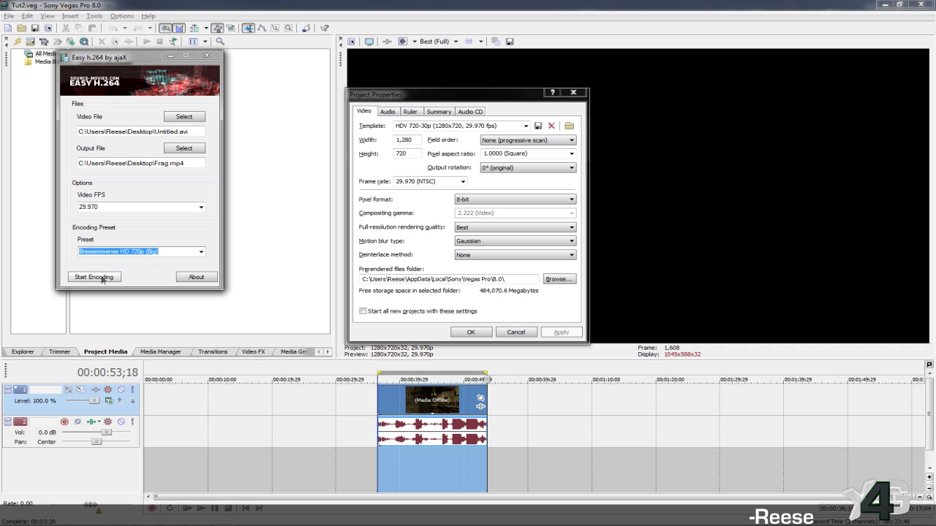
{"action": "left_click", "coordinate": [103, 277]}
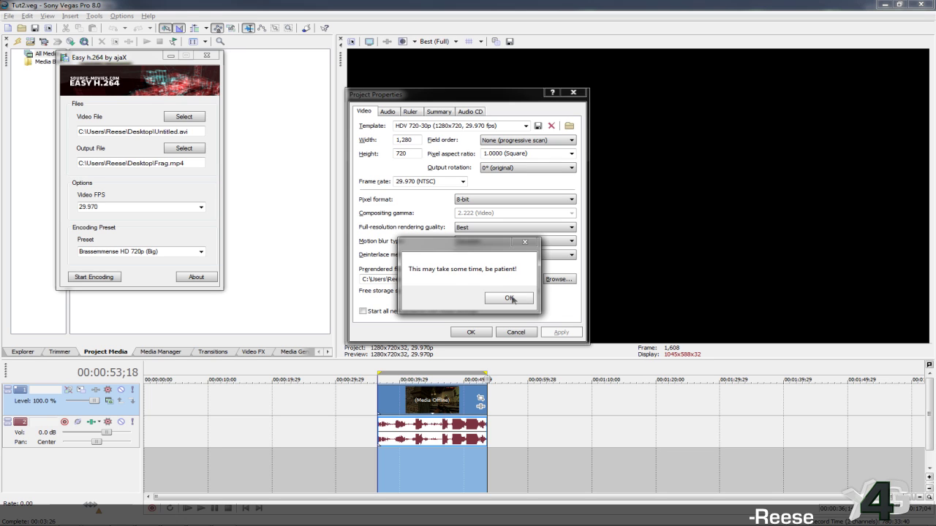
{"action": "left_click", "coordinate": [510, 298]}
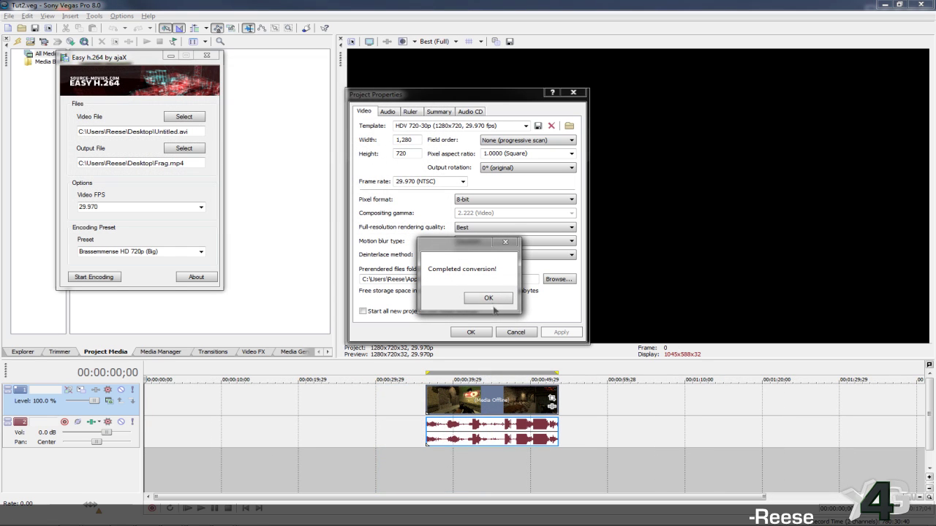
{"action": "left_click", "coordinate": [490, 300]}
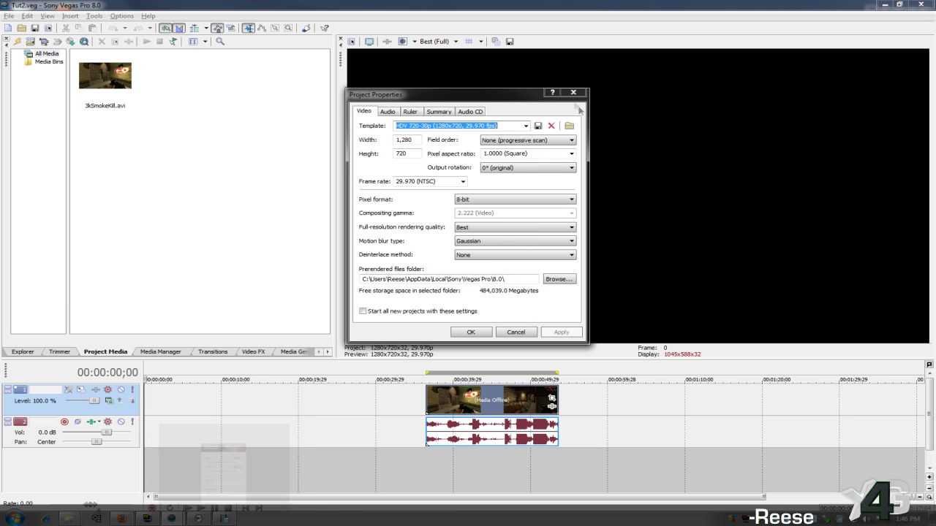
Close Project Properties and minimize Easy h.264 to reveal the desktop files.
{"action": "left_click", "coordinate": [573, 93]}
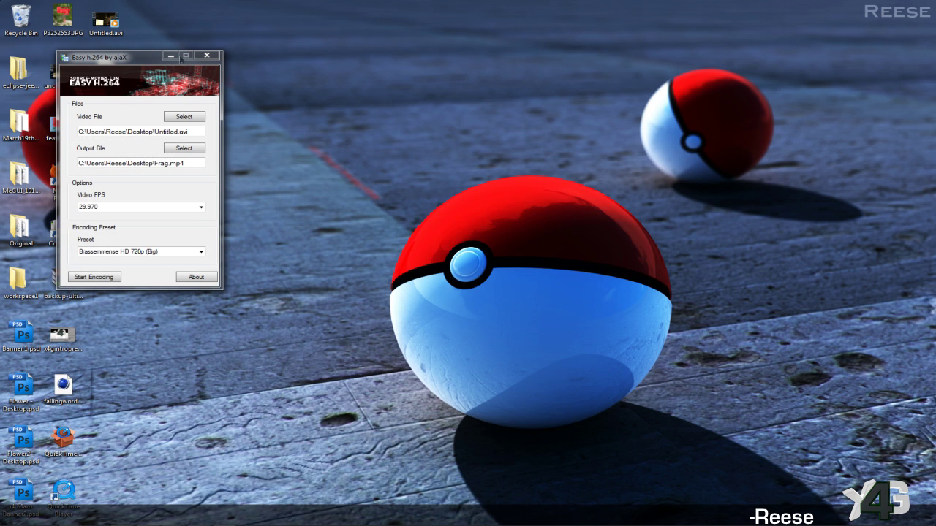
{"action": "left_click", "coordinate": [175, 62]}
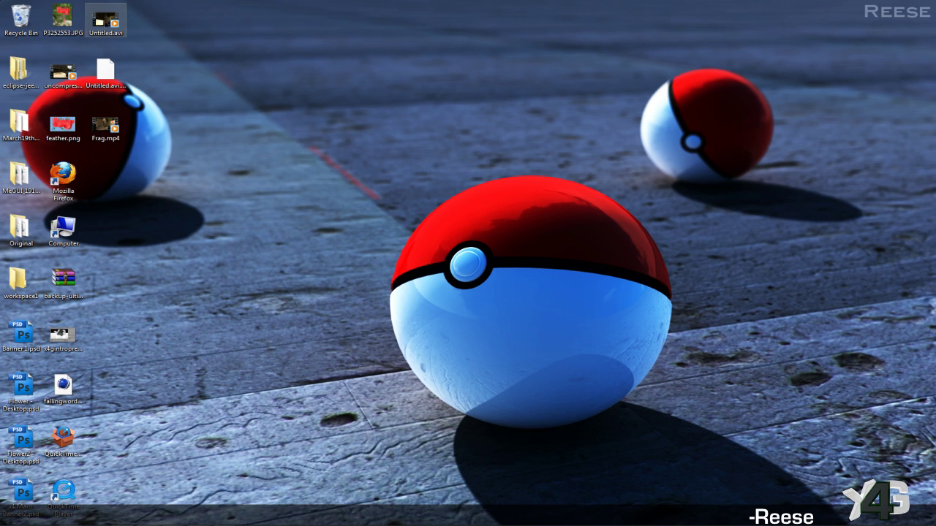
{"action": "mouse_move", "coordinate": [103, 16]}
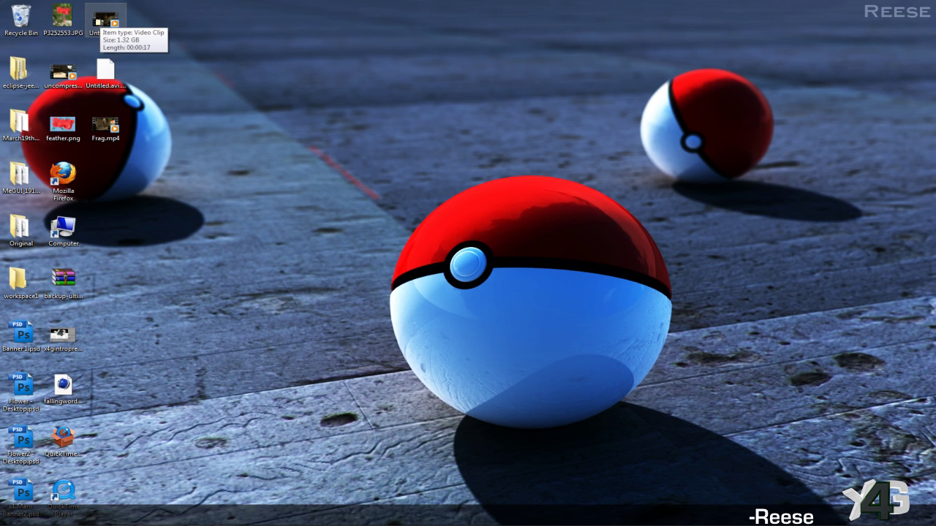